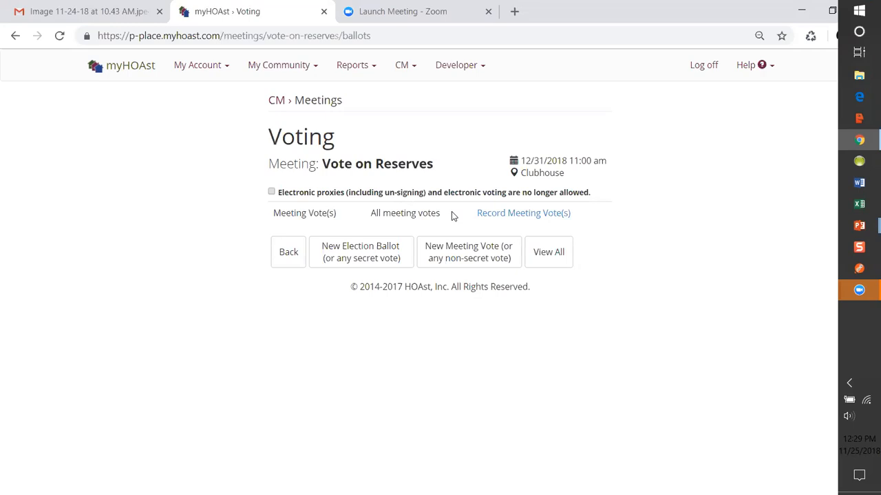
# Open the meeting vote recording for Vote on Reserves and save a YES meeting vote for Unit 01.
pyautogui.click(487, 215)
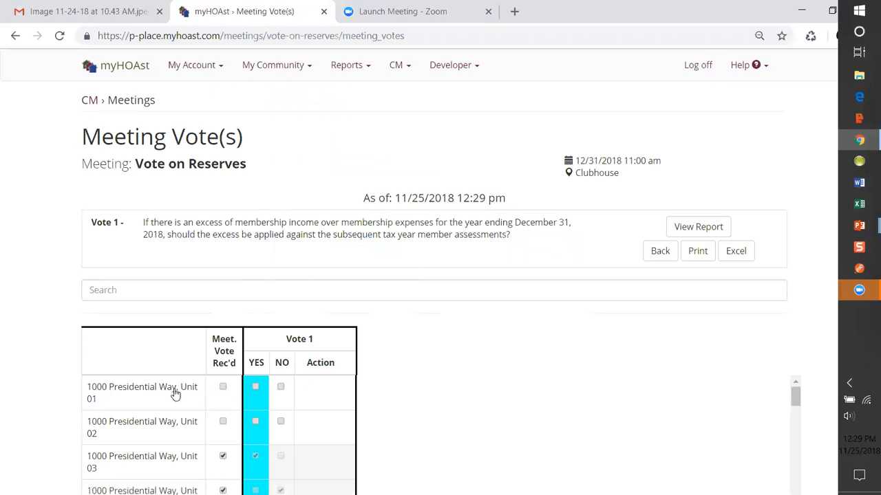
pyautogui.click(223, 388)
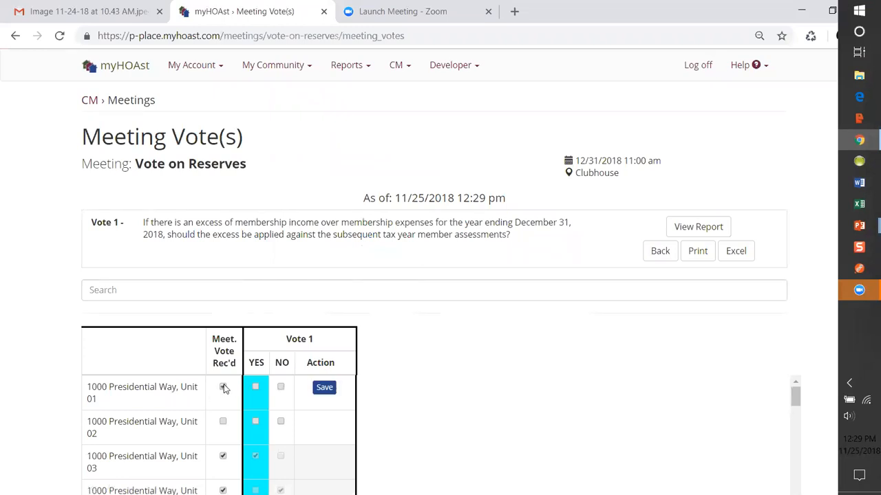
pyautogui.click(256, 389)
pyautogui.click(323, 388)
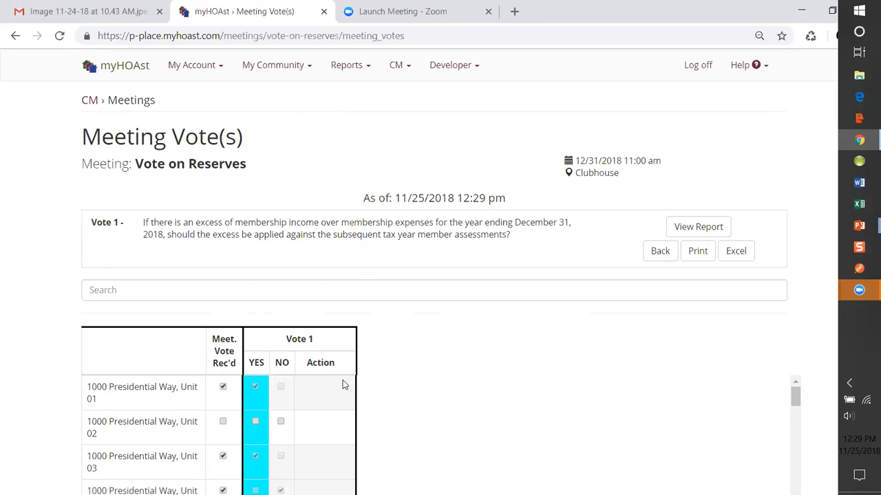
# Search the addresses for owner "nixon" and save a received YES vote for Unit 37.
pyautogui.click(126, 290)
pyautogui.write('nixon')
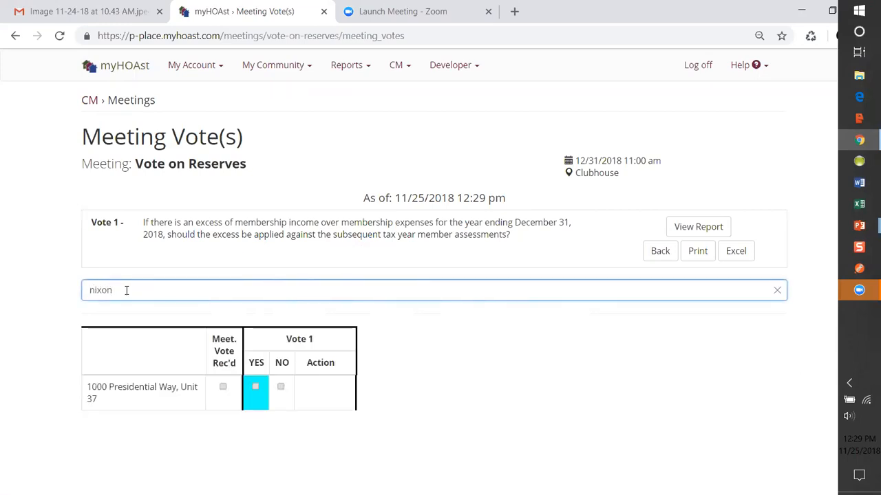
pyautogui.click(133, 392)
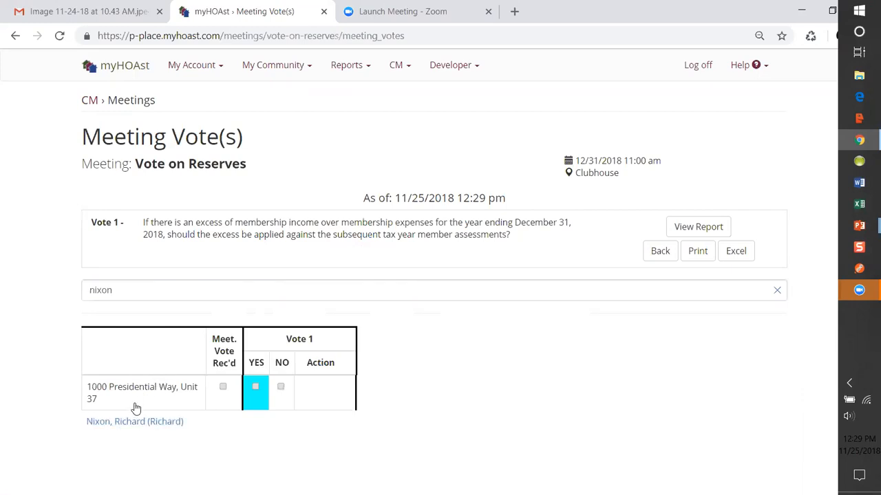
pyautogui.click(223, 389)
pyautogui.click(258, 387)
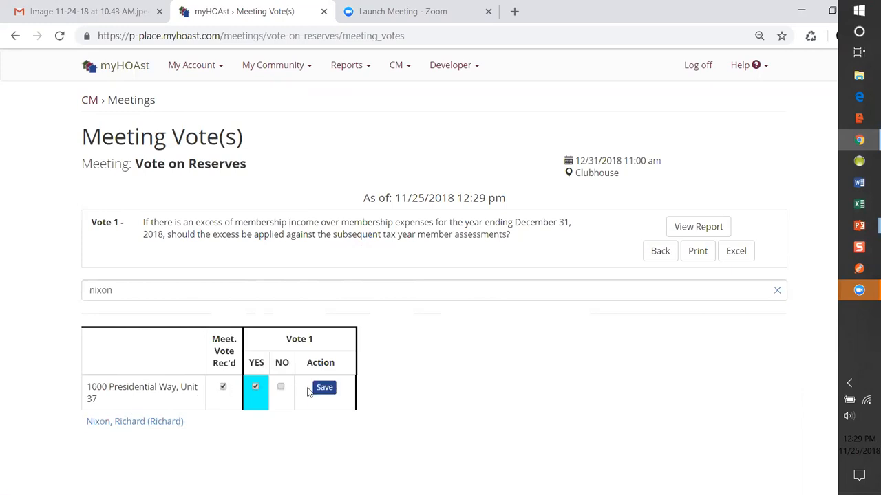
pyautogui.click(322, 387)
# Search the addresses for 44 and save a received YES vote for Unit 44.
pyautogui.moveTo(124, 291); pyautogui.dragTo(83, 293)
pyautogui.write('44')
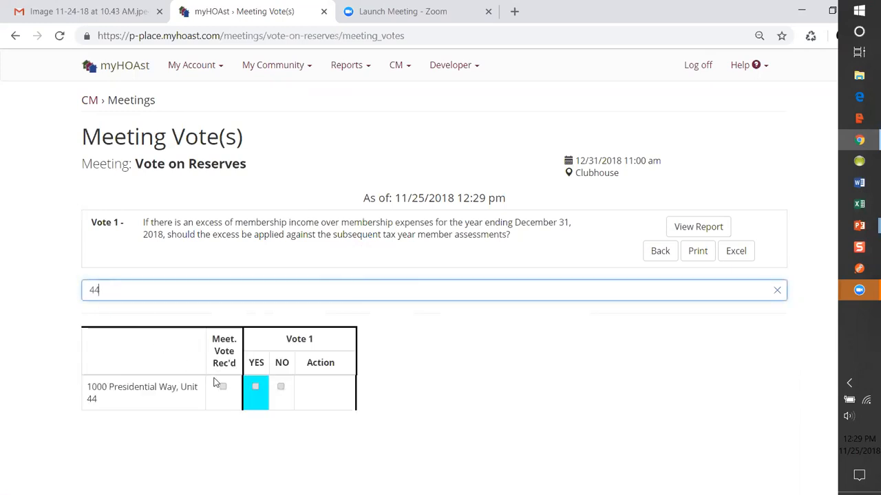
pyautogui.click(222, 388)
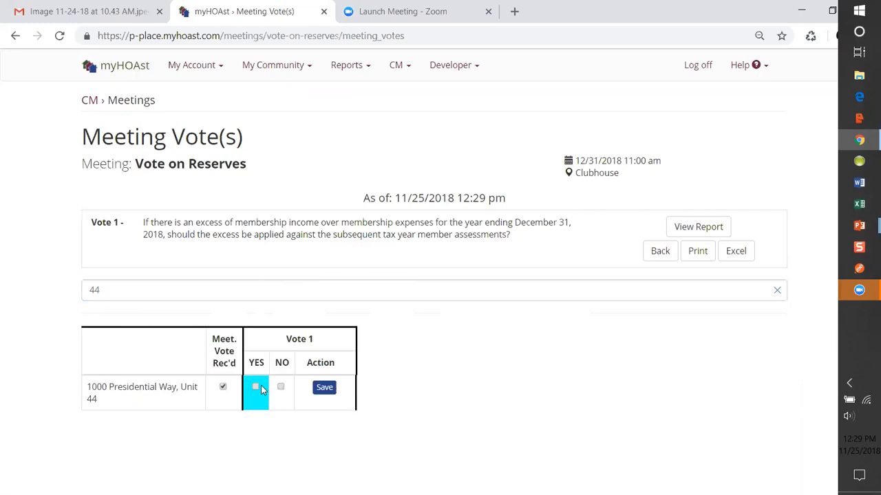
pyautogui.click(322, 390)
# Return to the Voting page and disallow further electronic proxies and electronic voting, confirming the closure.
pyautogui.click(659, 252)
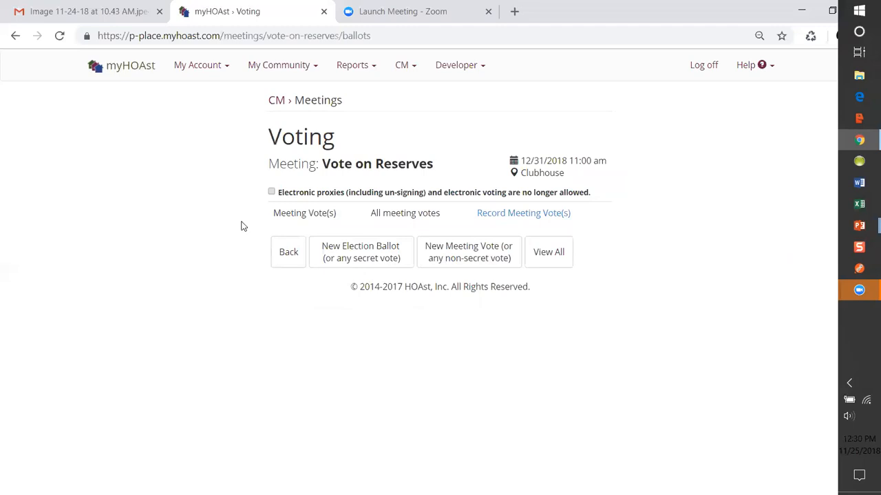
pyautogui.click(272, 194)
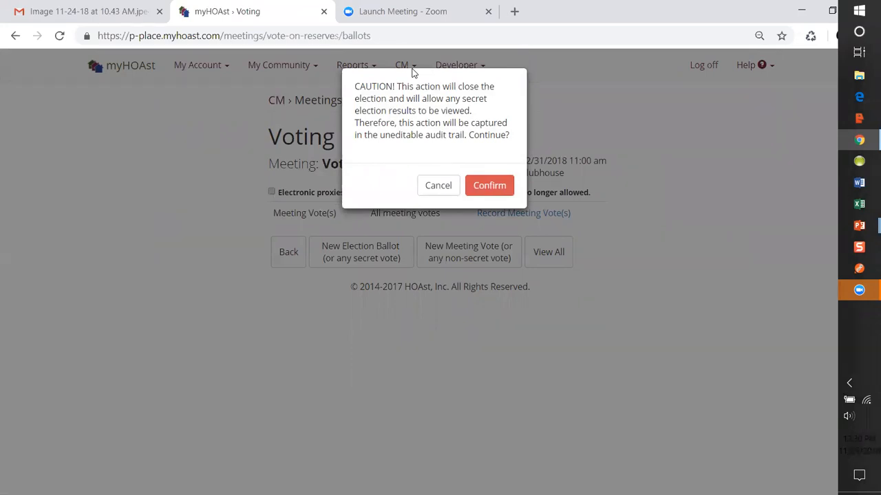
pyautogui.click(488, 186)
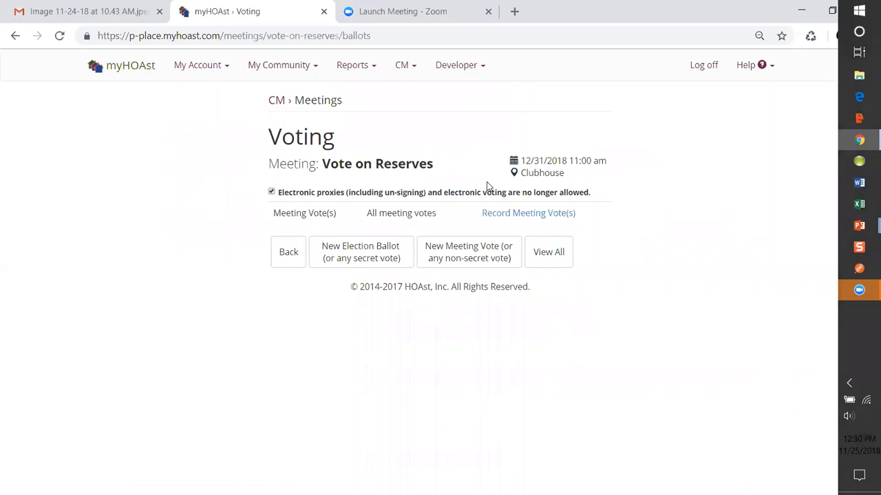
# Reopen the meeting vote recording and save a received YES vote for Unit 05.
pyautogui.click(498, 216)
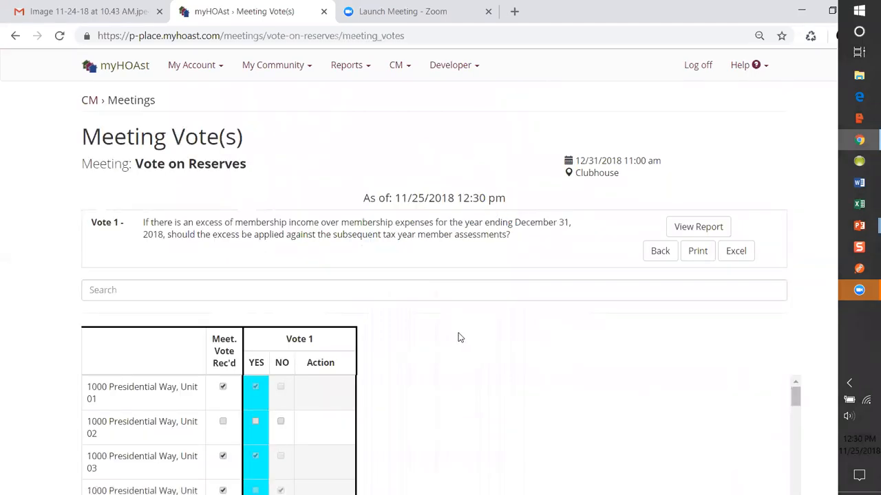
pyautogui.scroll(-2, 460, 337)
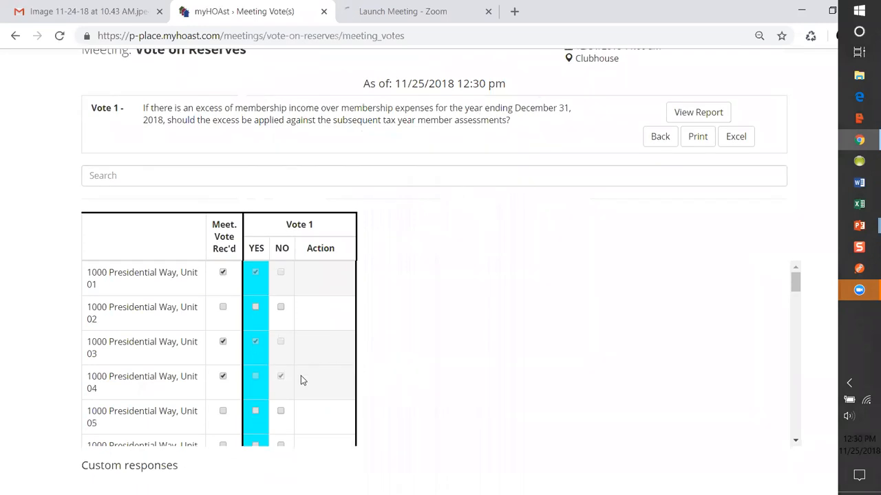
pyautogui.click(221, 411)
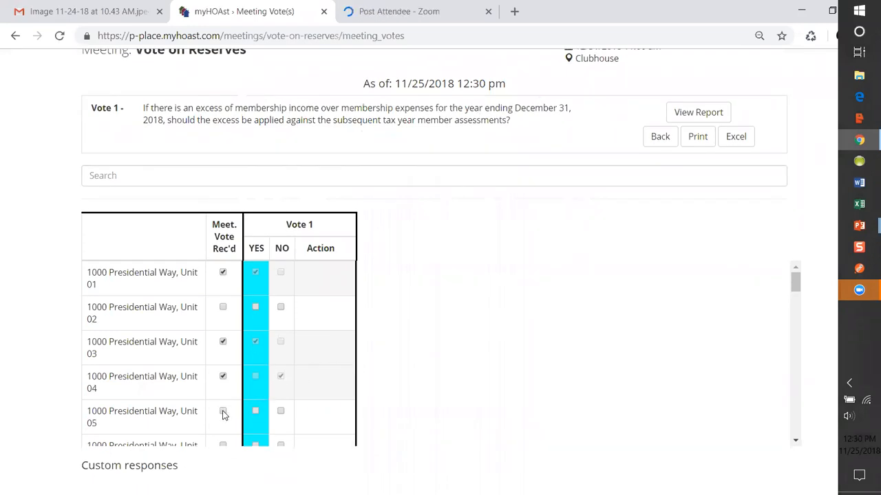
pyautogui.click(256, 411)
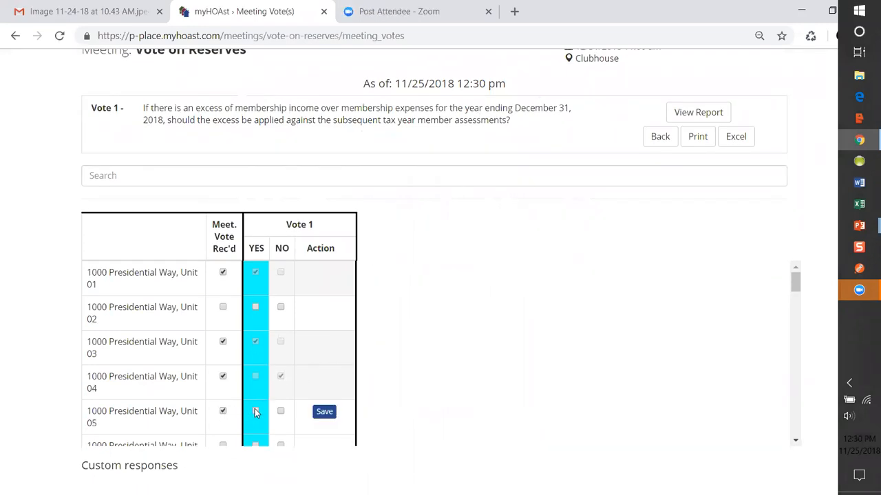
pyautogui.click(324, 412)
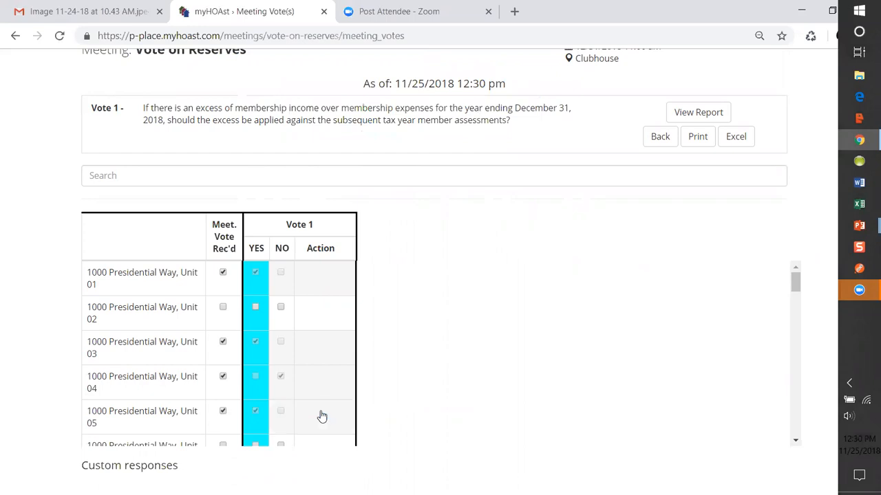
# Mark the meeting vote as received for Unit 02 and save it as NO.
pyautogui.click(221, 308)
pyautogui.click(280, 307)
pyautogui.click(324, 308)
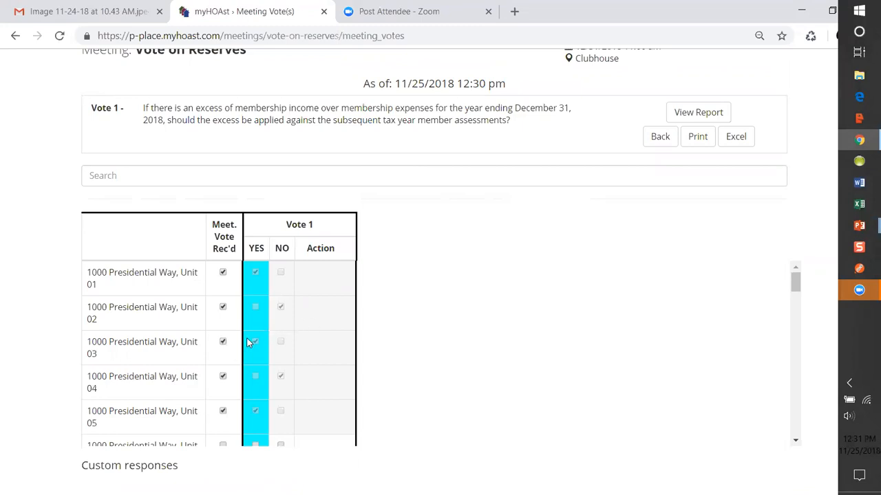
# Cancel the recorded vote for Unit 03 and save a received NO vote in its place.
pyautogui.click(222, 343)
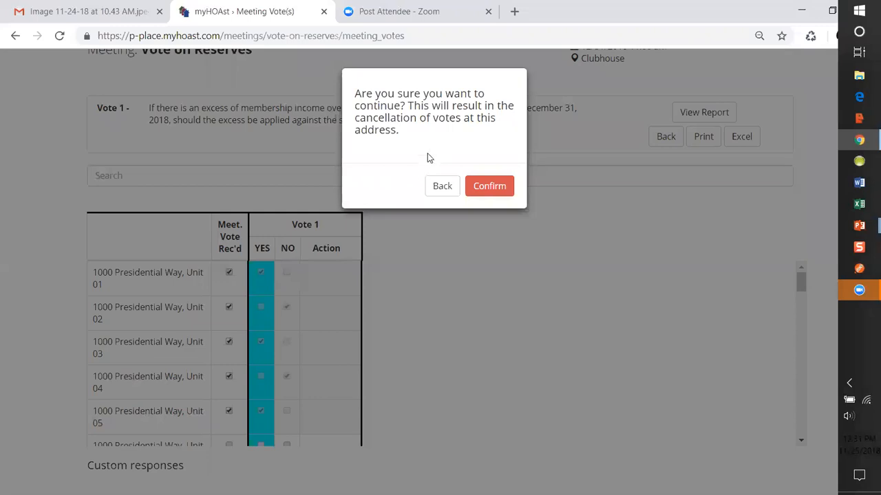
pyautogui.click(486, 186)
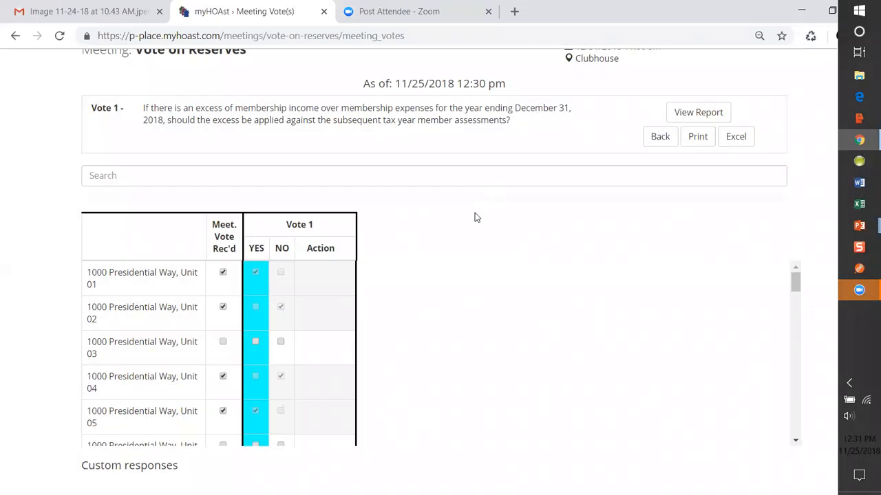
pyautogui.click(223, 342)
pyautogui.click(281, 342)
pyautogui.click(321, 343)
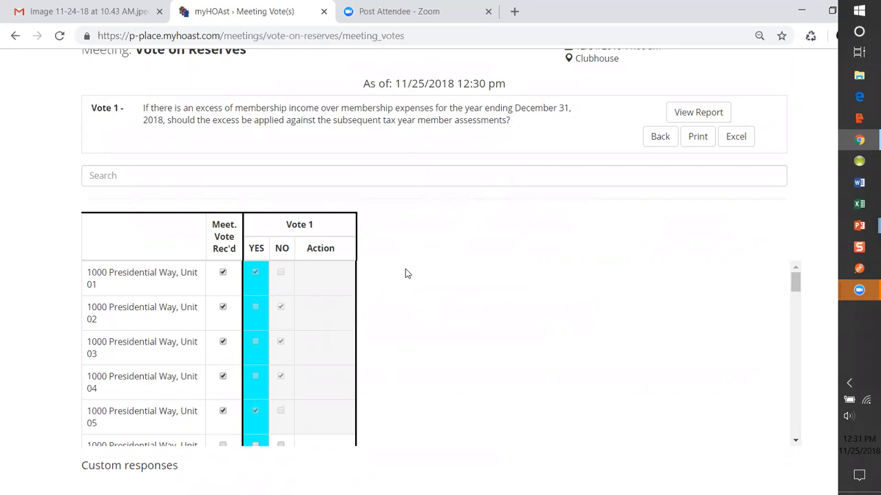
# View the Vote 1 meeting vote report, including its tallies and quorum, and return to the Voting page.
pyautogui.click(681, 116)
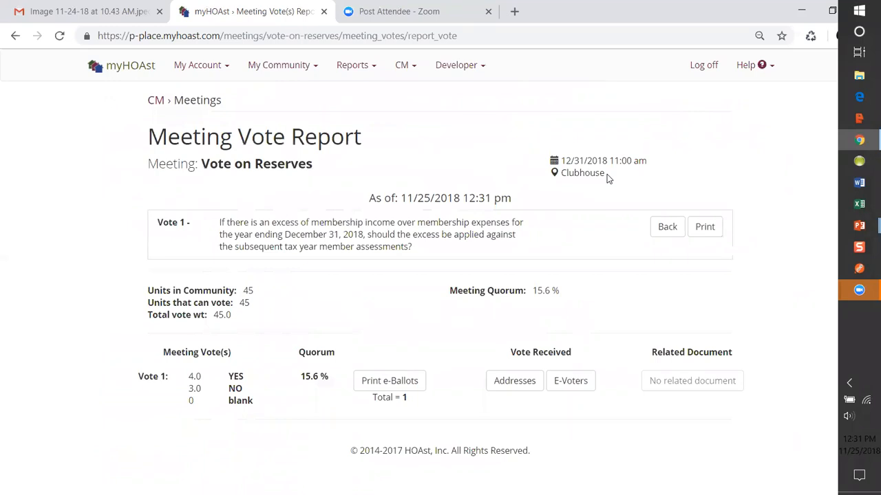
pyautogui.click(662, 227)
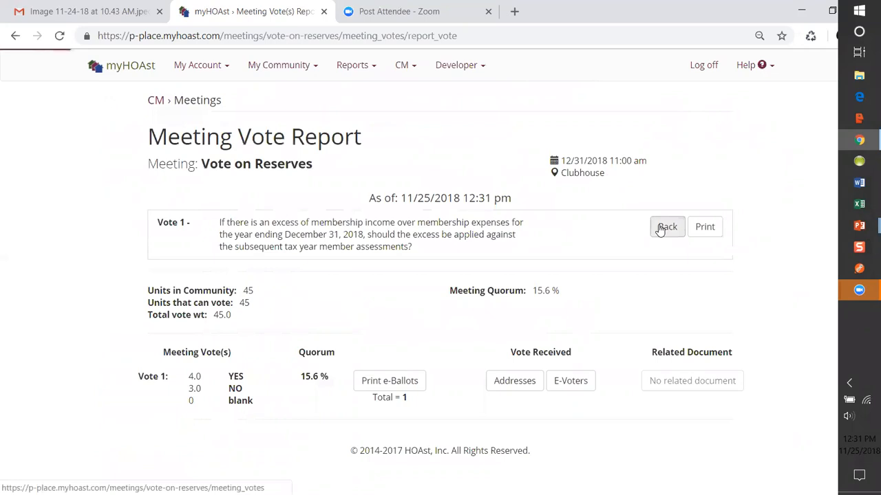
pyautogui.click(657, 250)
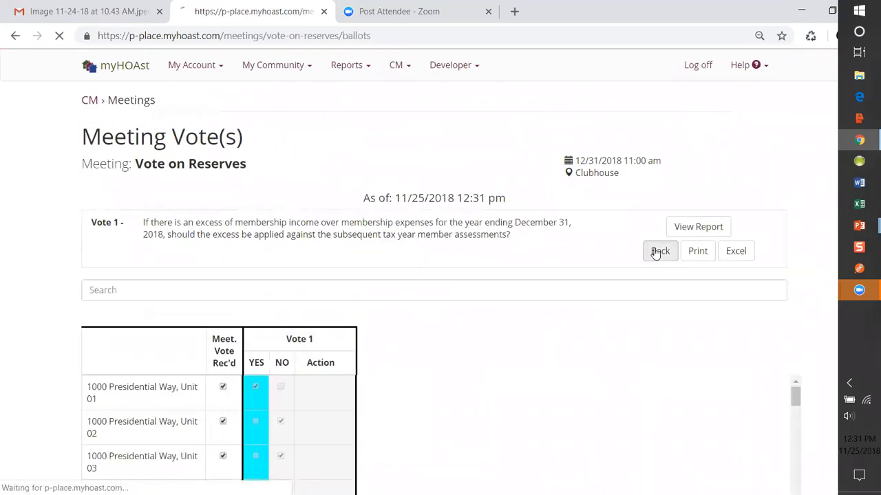
# Go back to Owner's Meetings and create a report for the Vote on Reserves meeting.
pyautogui.click(290, 253)
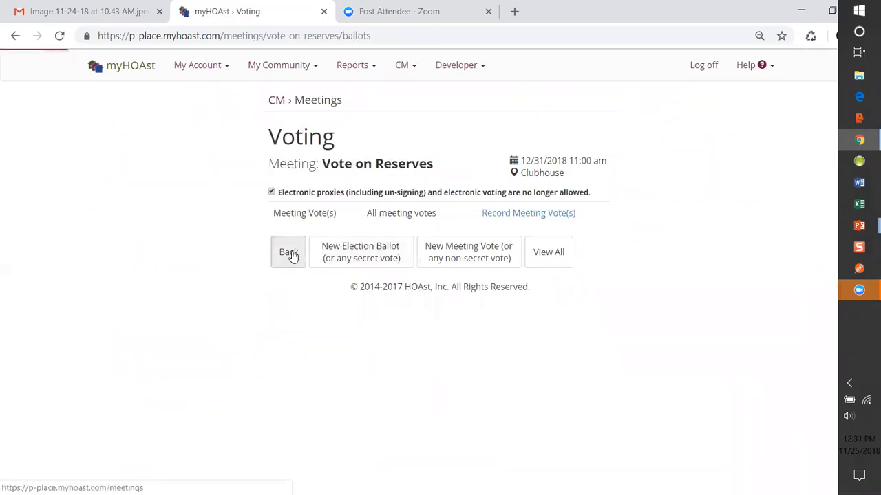
pyautogui.click(337, 199)
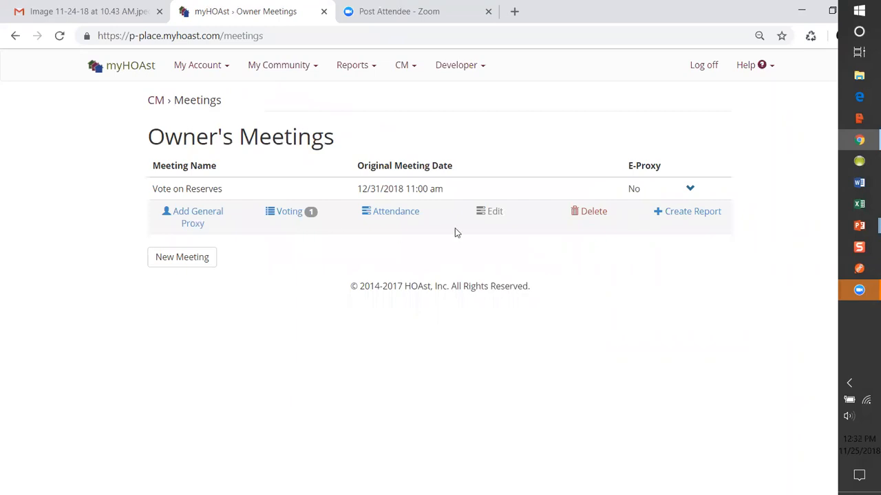
pyautogui.click(674, 217)
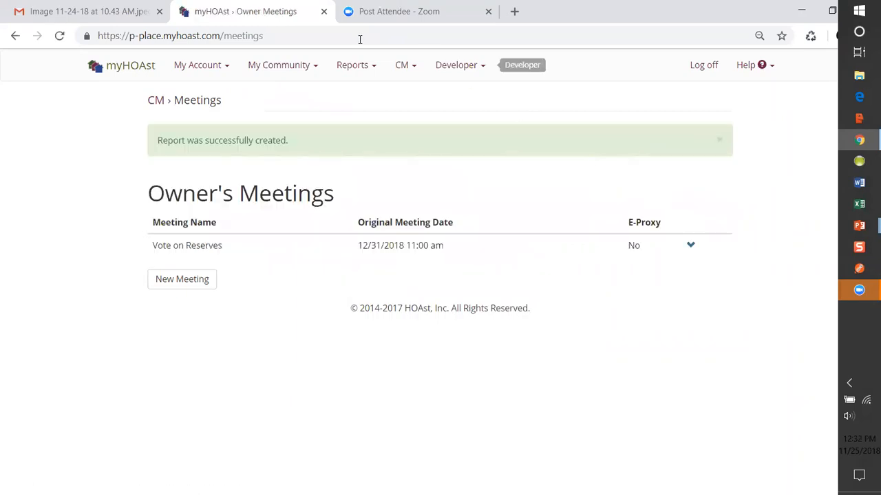
# Look at the available report types and open the online voting opt-in and opt-out dates page.
pyautogui.click(356, 64)
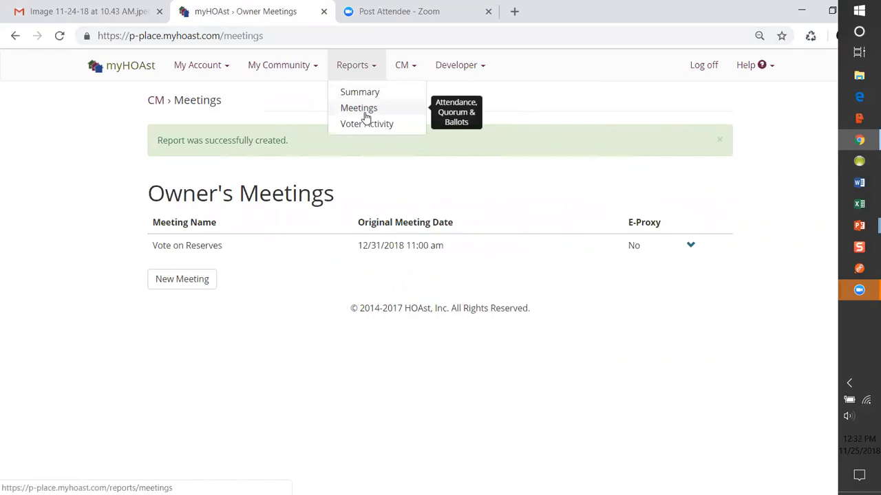
pyautogui.click(401, 69)
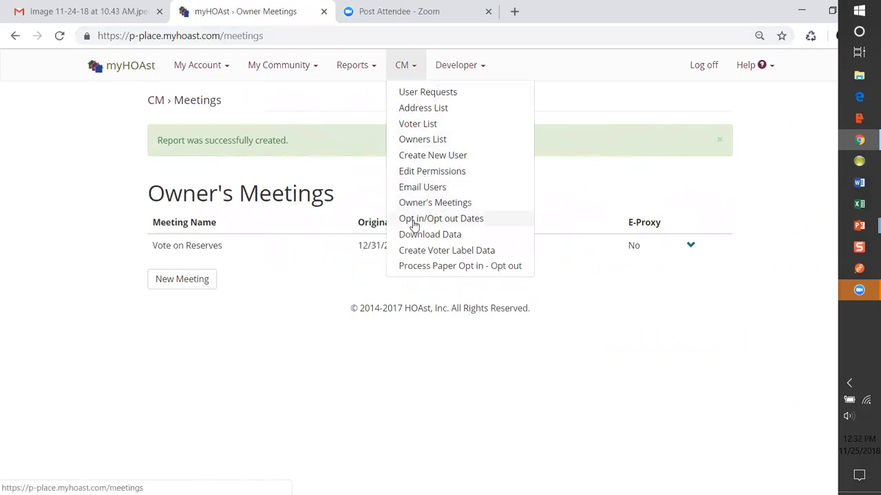
pyautogui.click(415, 225)
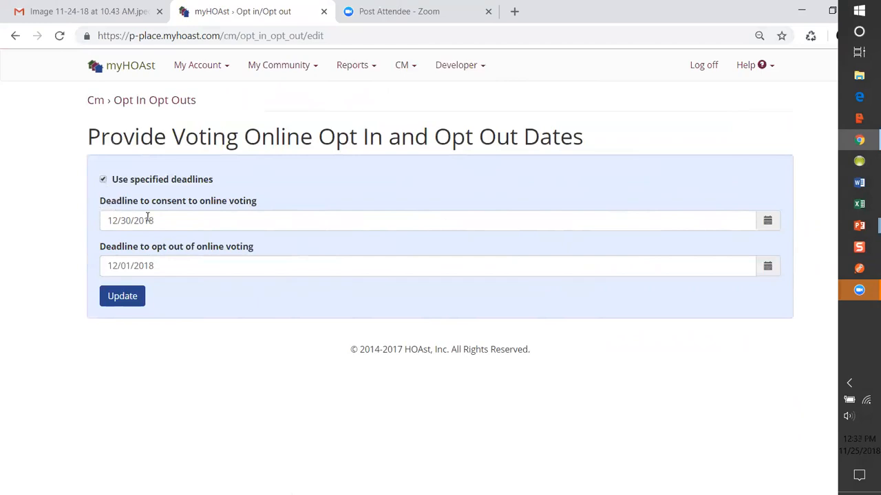
# Clear both the consent and opt-out deadlines for online voting, and save with the use of specified deadlines turned off.
pyautogui.moveTo(162, 221); pyautogui.dragTo(92, 225)
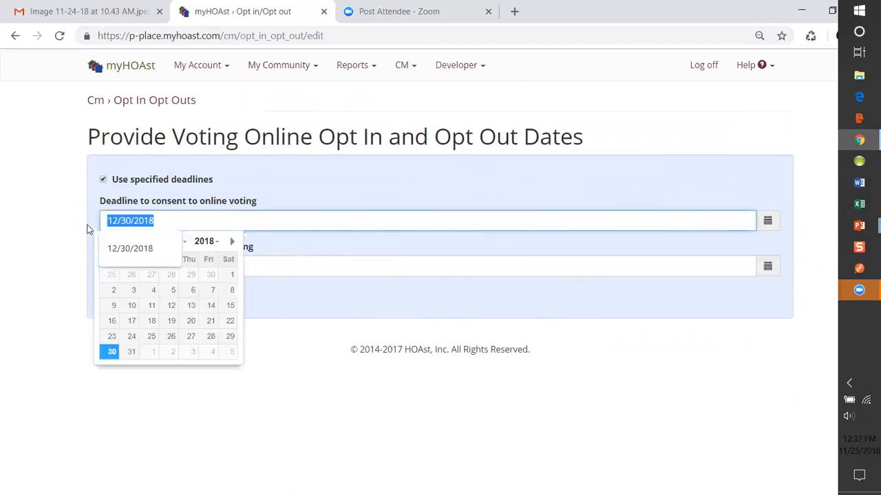
pyautogui.press('BackSpace')
pyautogui.click(268, 242)
pyautogui.moveTo(179, 267); pyautogui.dragTo(81, 277)
pyautogui.press('BackSpace')
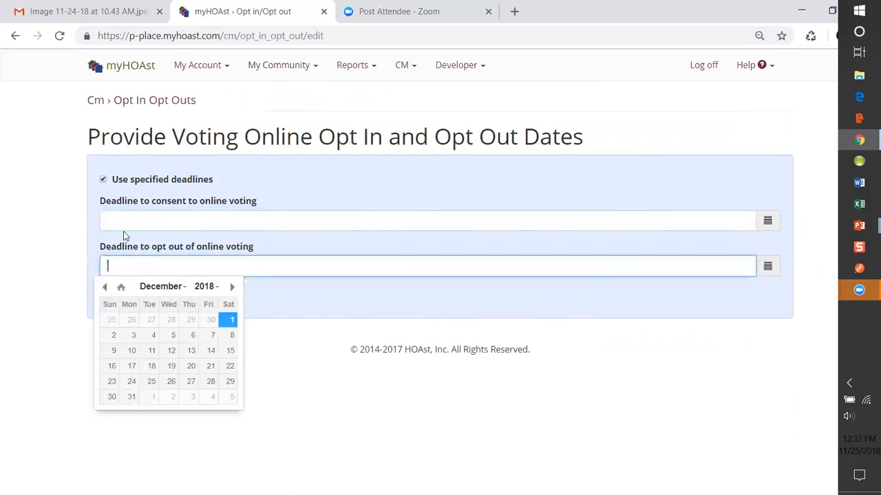
pyautogui.click(103, 179)
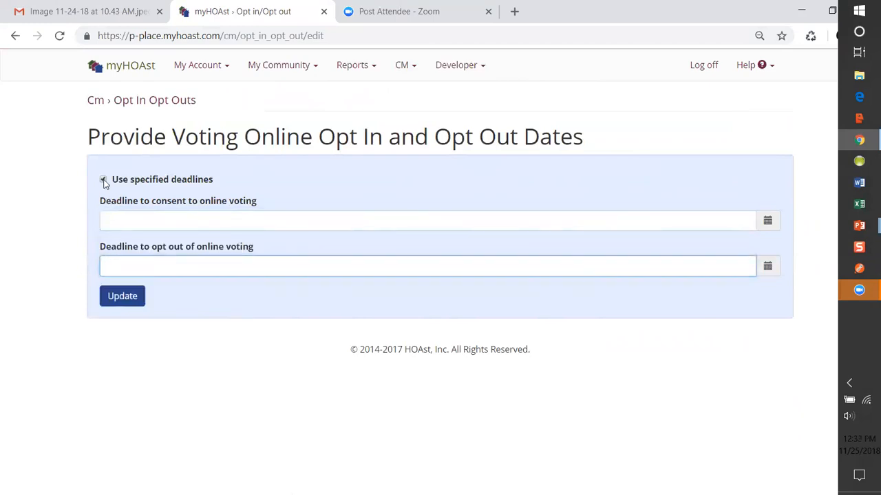
pyautogui.click(124, 296)
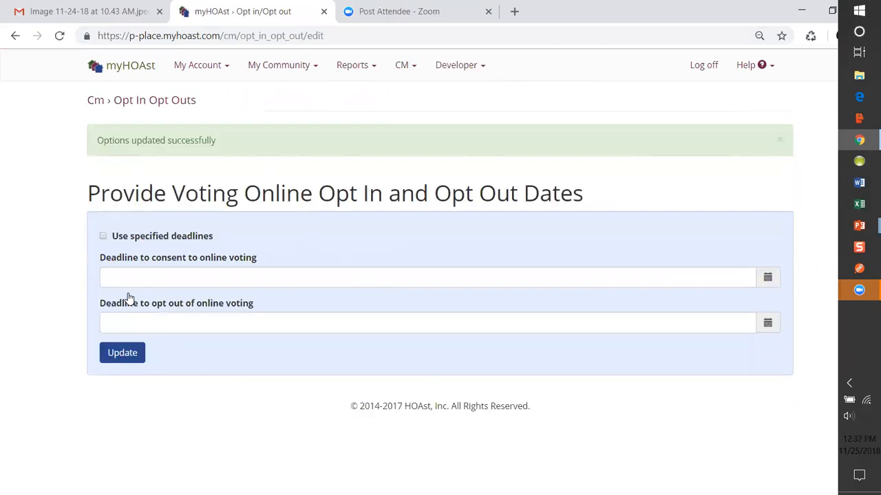